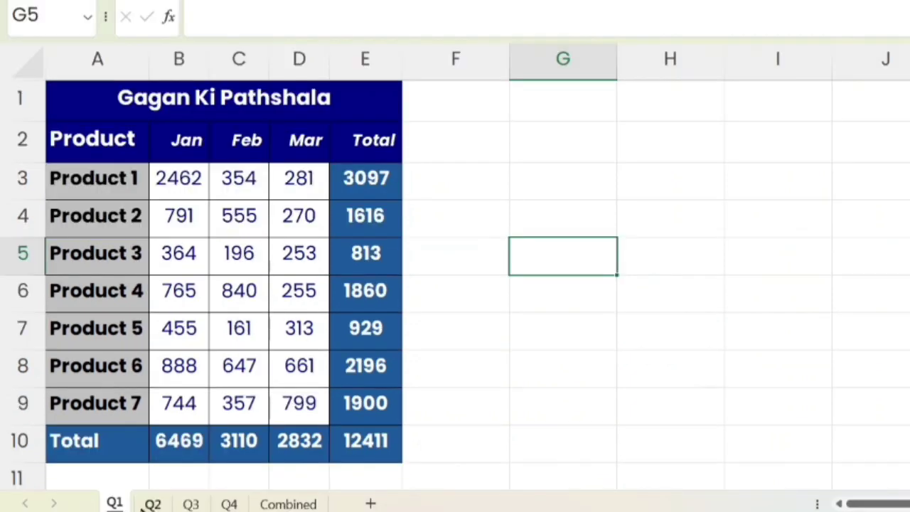
Set Product 1's January value in cell B3 of the Q1 sheet to 462
click(148, 504)
click(191, 504)
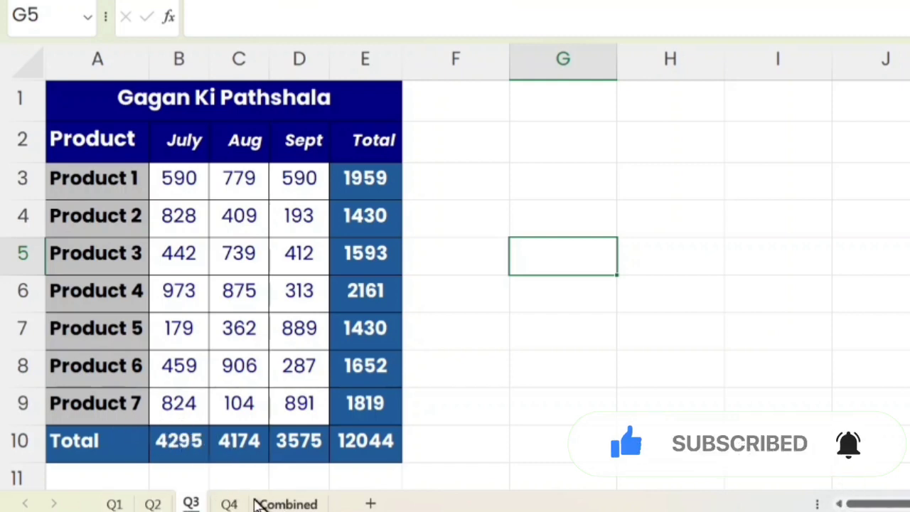
click(287, 503)
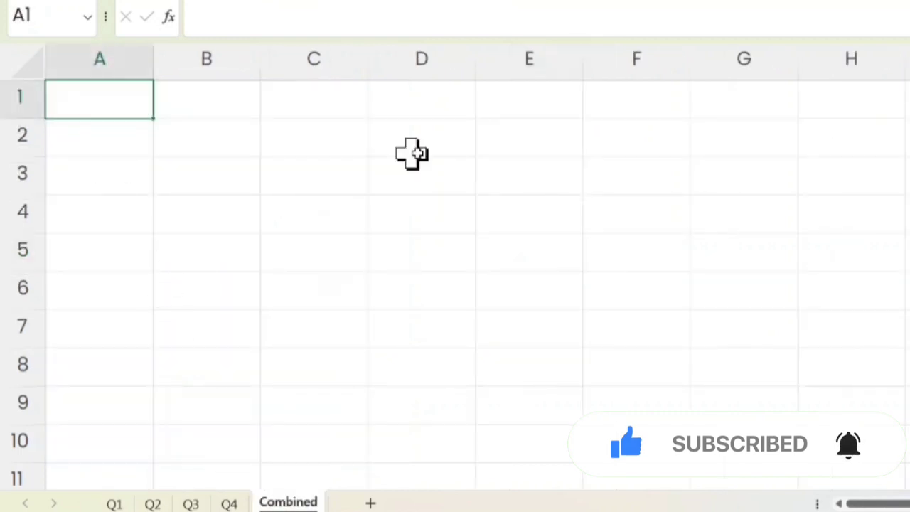
click(113, 503)
click(201, 198)
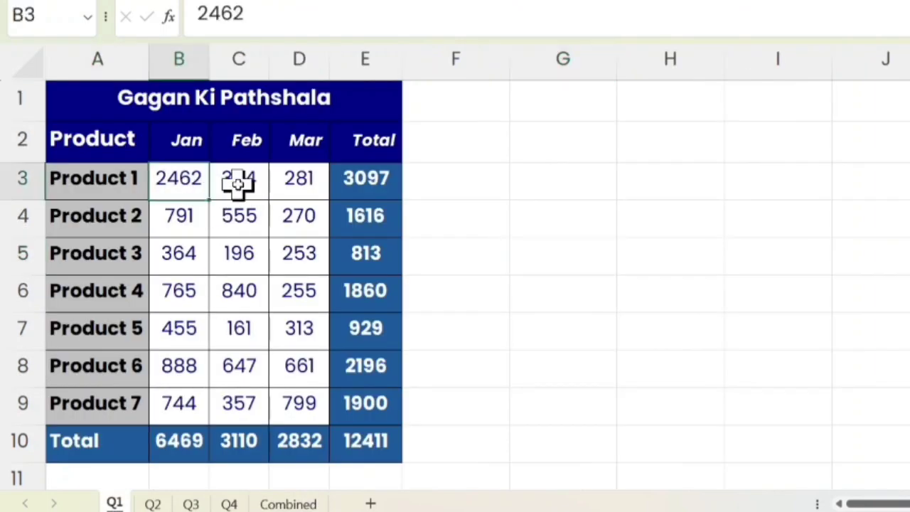
key(Return)
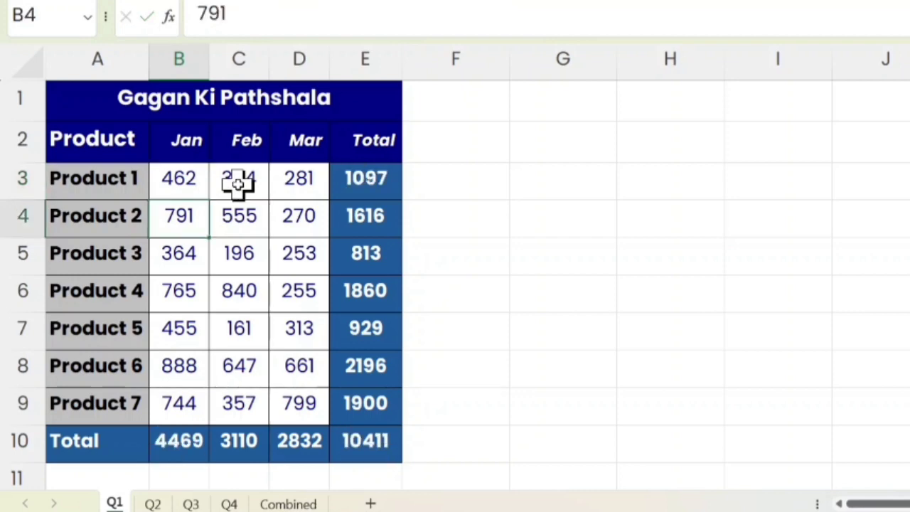
Start a data consolidation at cell A1 of the Combined sheet, with Sum as the function
click(286, 503)
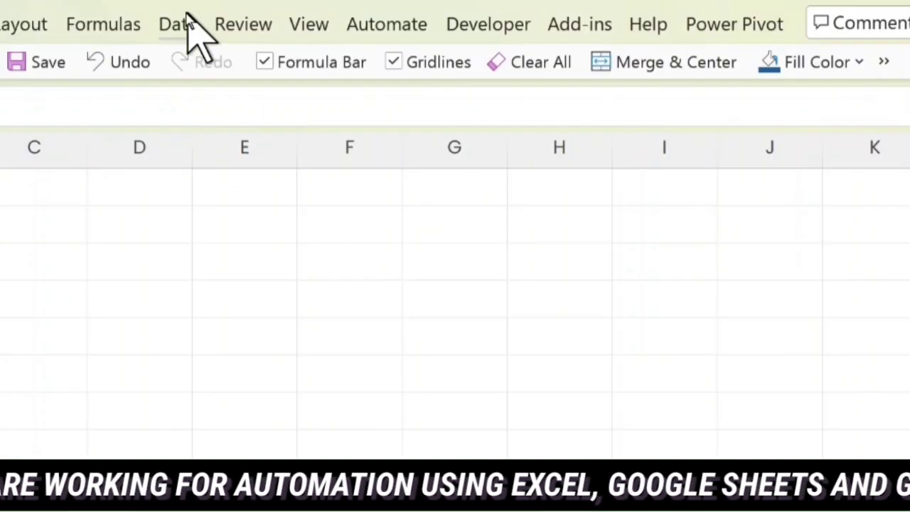
click(178, 32)
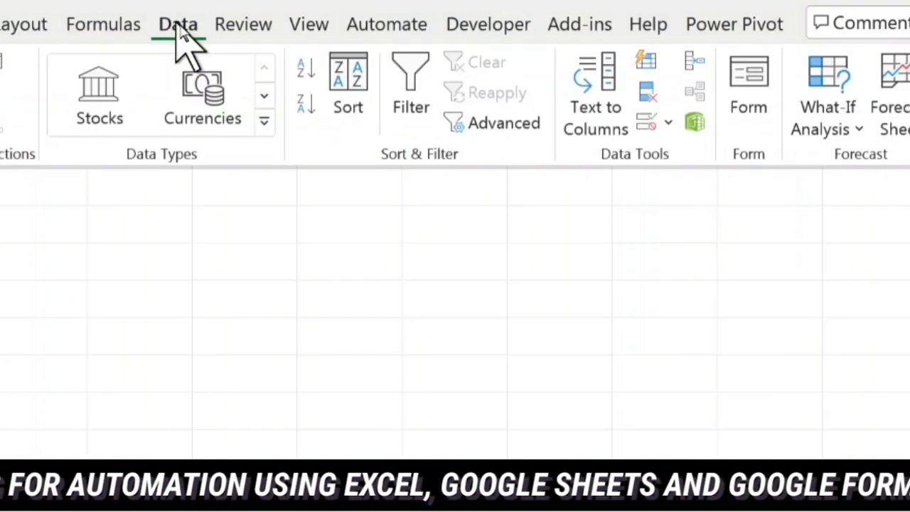
click(695, 61)
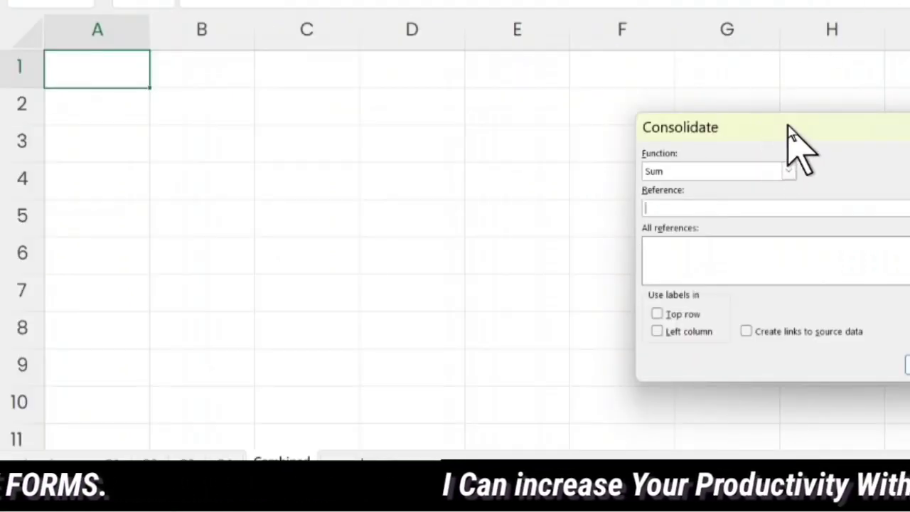
drag(788, 125, 229, 126)
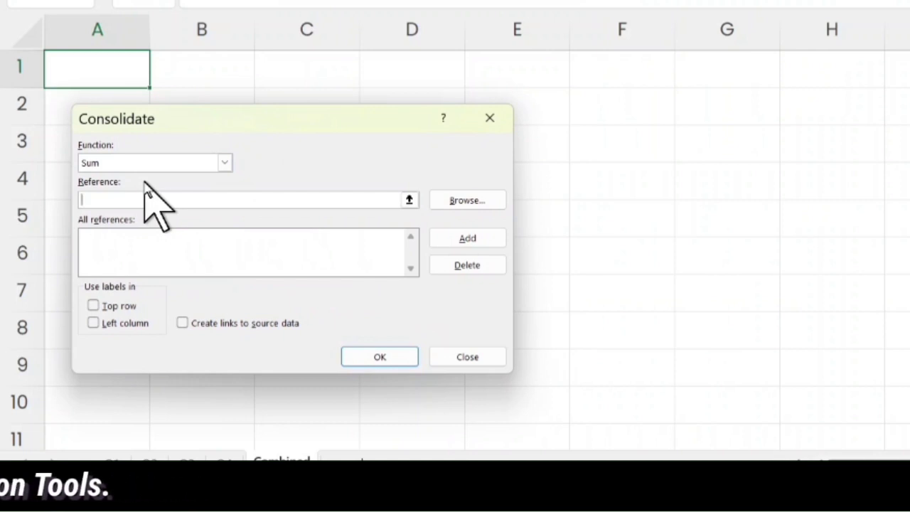
click(224, 163)
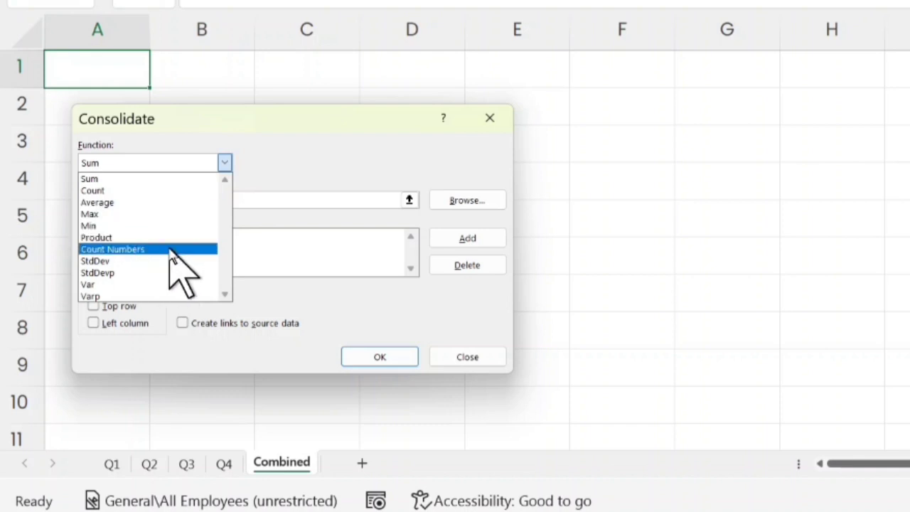
click(249, 159)
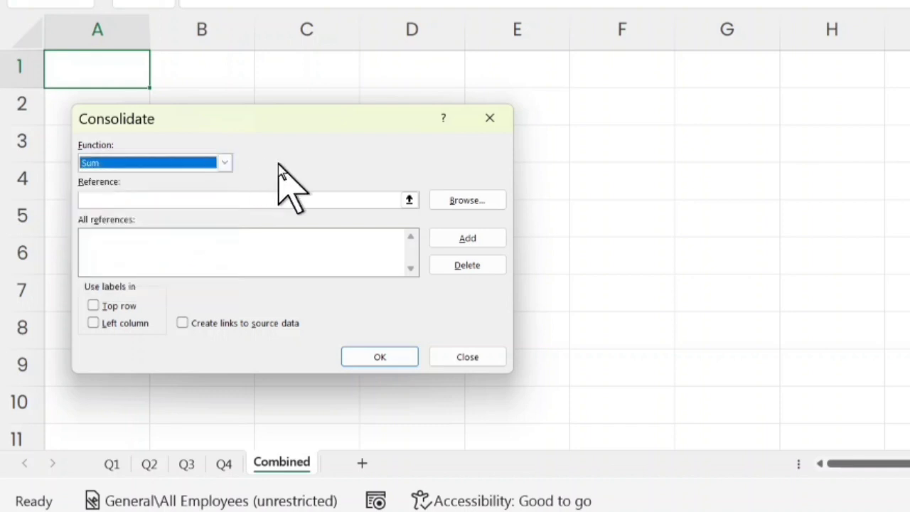
Add the range A2:E10 of the Q1 sheet, headers and totals included, to the consolidation references
click(146, 199)
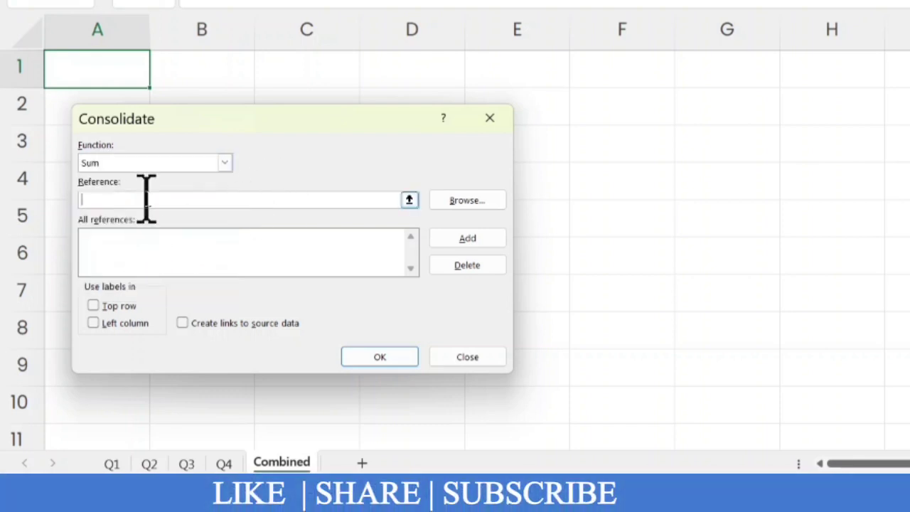
click(409, 201)
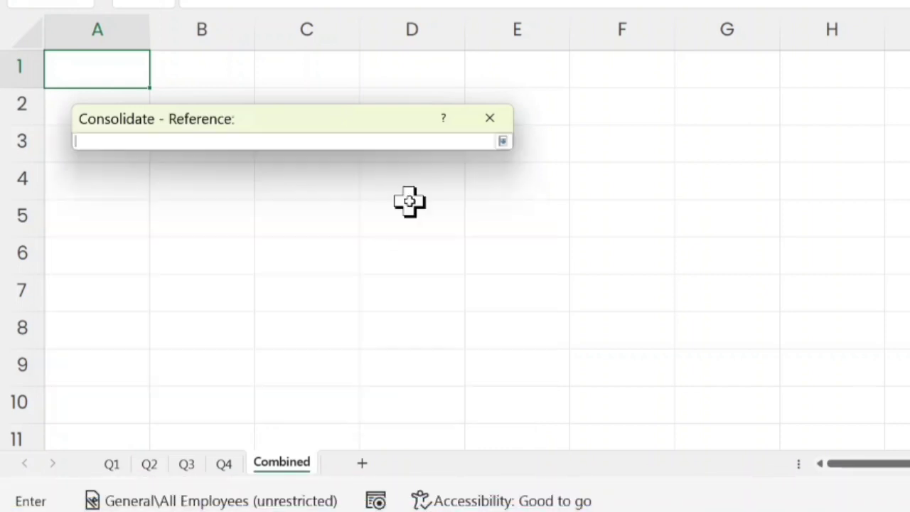
click(113, 464)
drag(236, 122, 353, 17)
drag(88, 118, 355, 400)
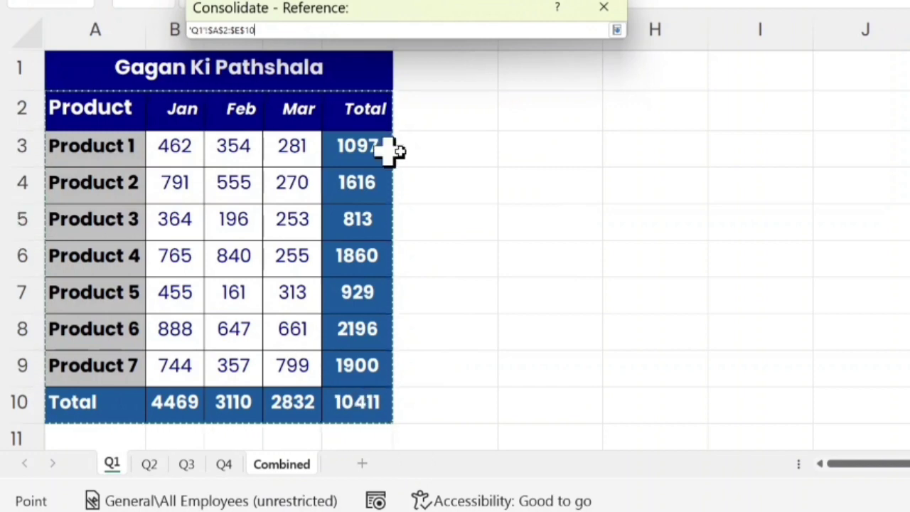
click(616, 31)
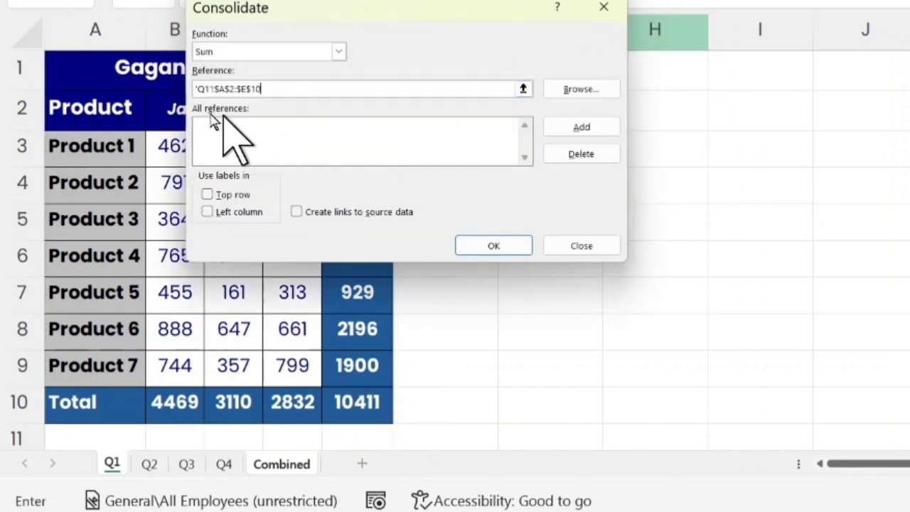
click(580, 128)
Add the same range A2:E10 from the Q2, Q3 and Q4 sheets to the consolidation references
drag(430, 7, 302, 77)
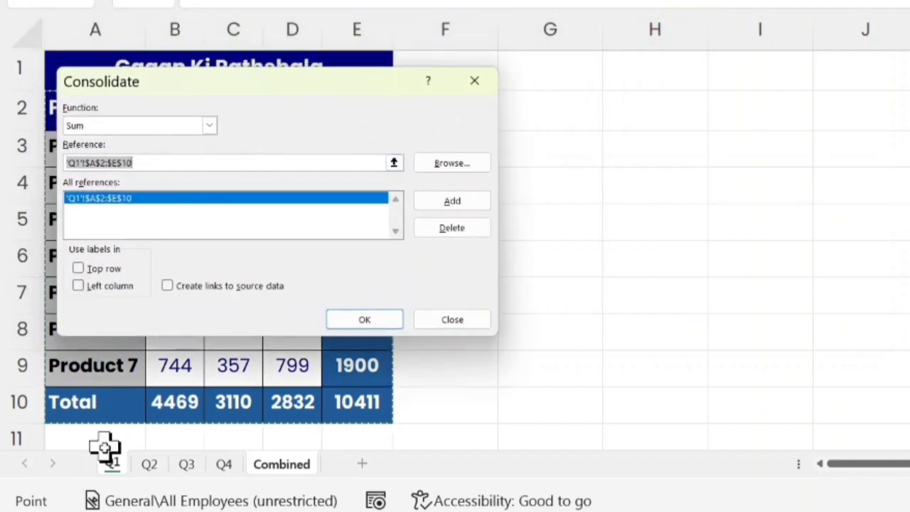
click(148, 466)
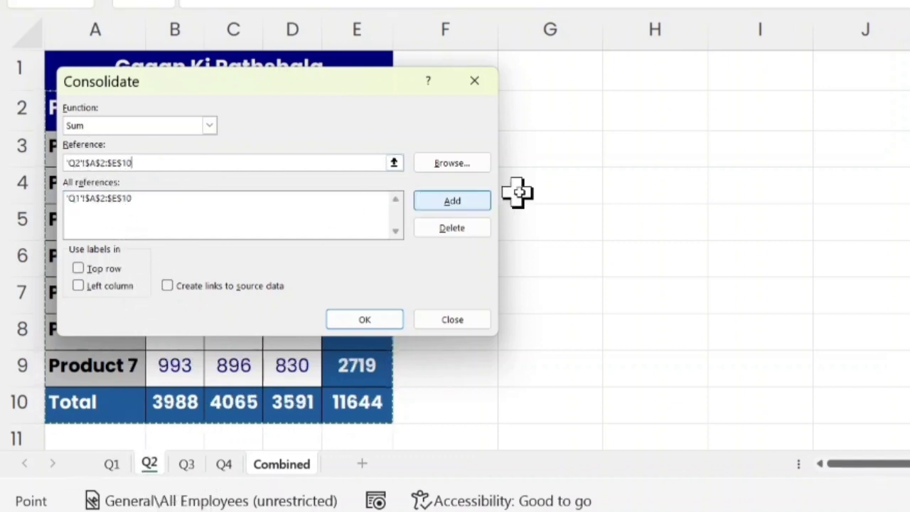
click(460, 202)
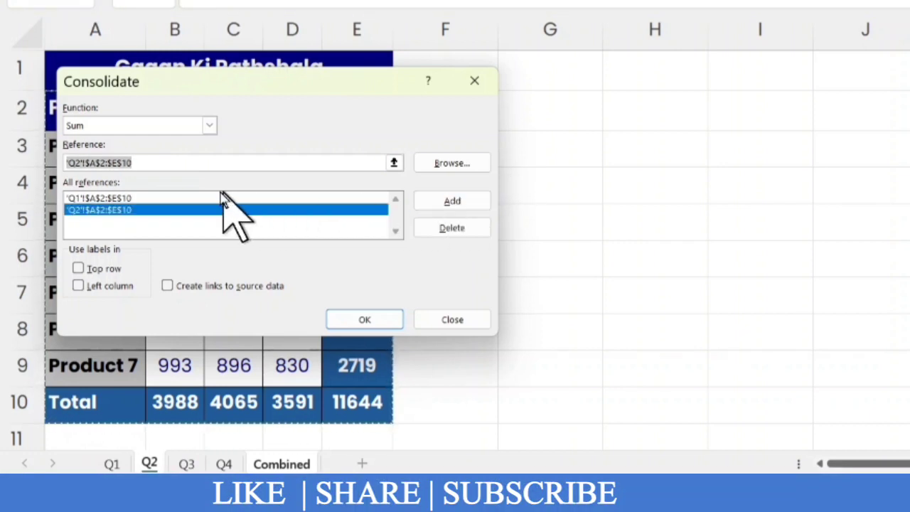
click(187, 463)
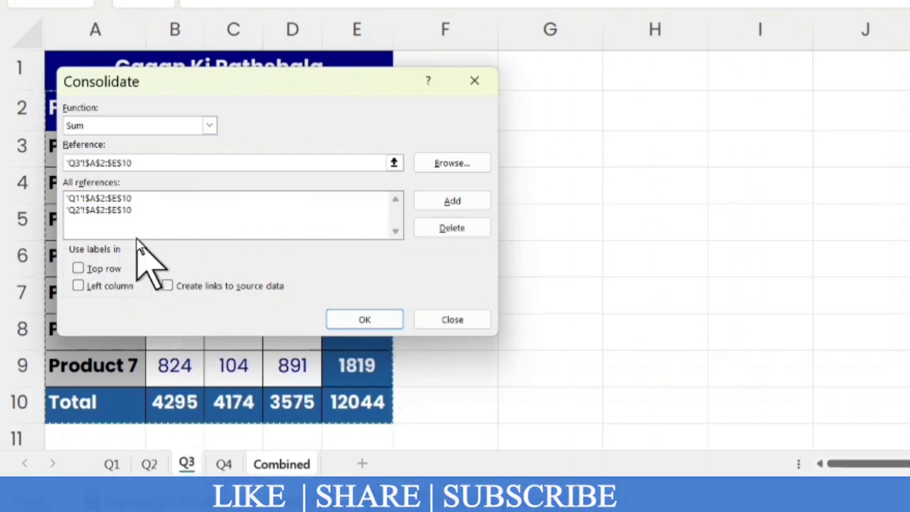
click(477, 201)
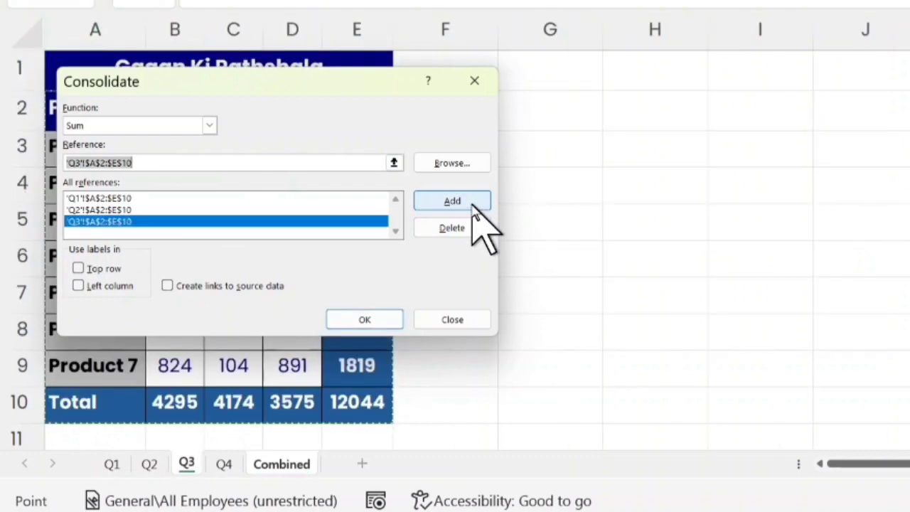
click(224, 463)
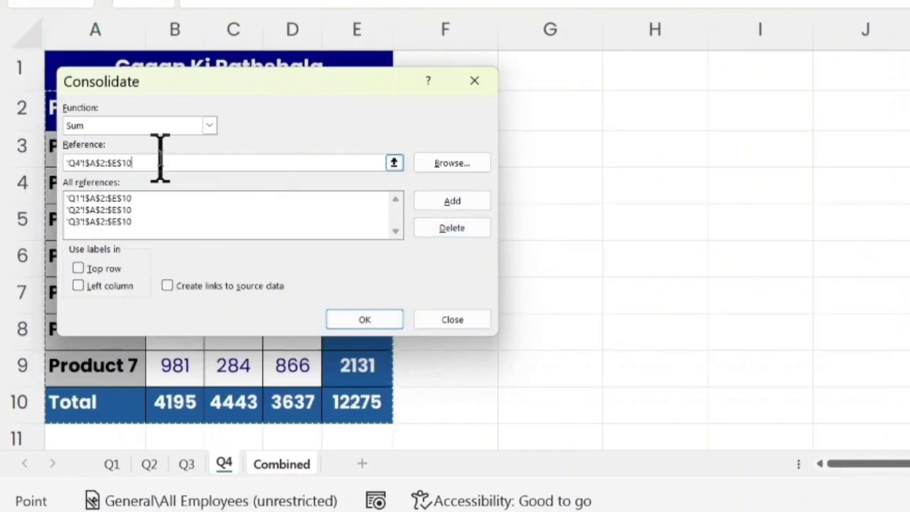
click(452, 201)
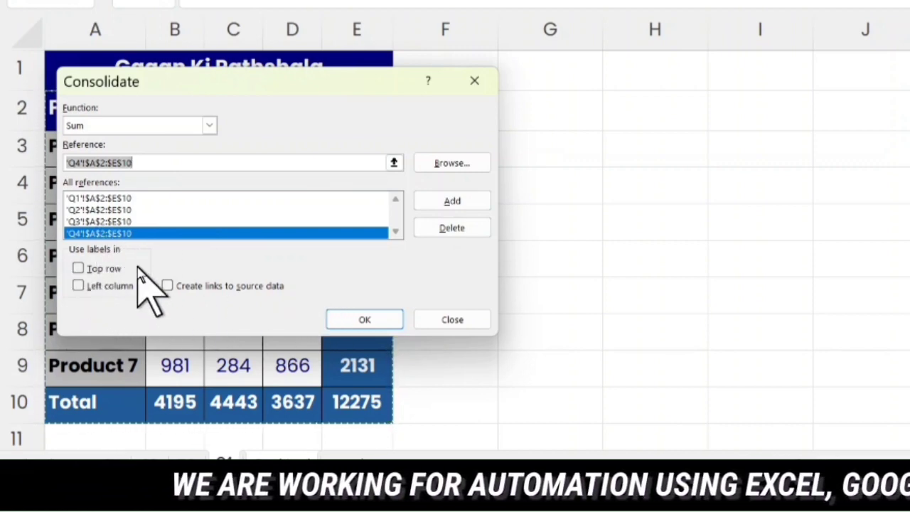
Use labels from the top row and left column, enable links to the source data, and run the consolidation
drag(213, 91, 437, 189)
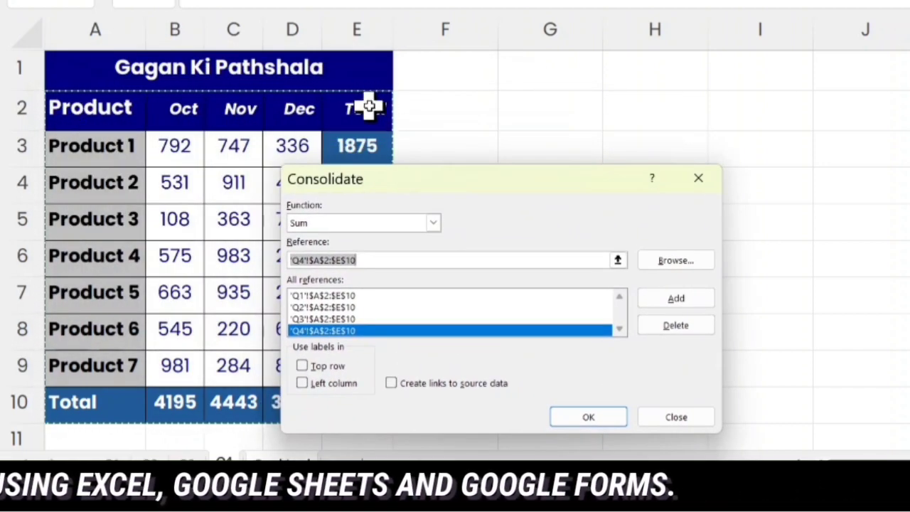
click(302, 365)
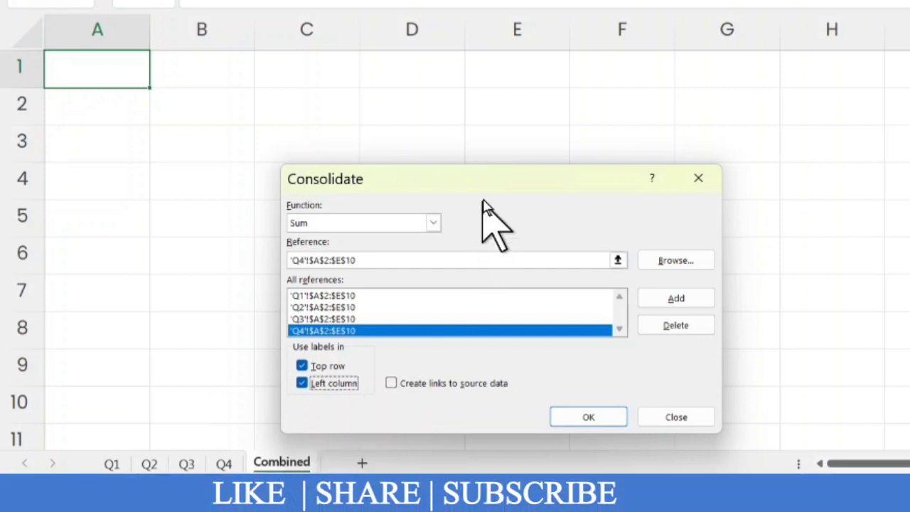
drag(479, 176, 268, 95)
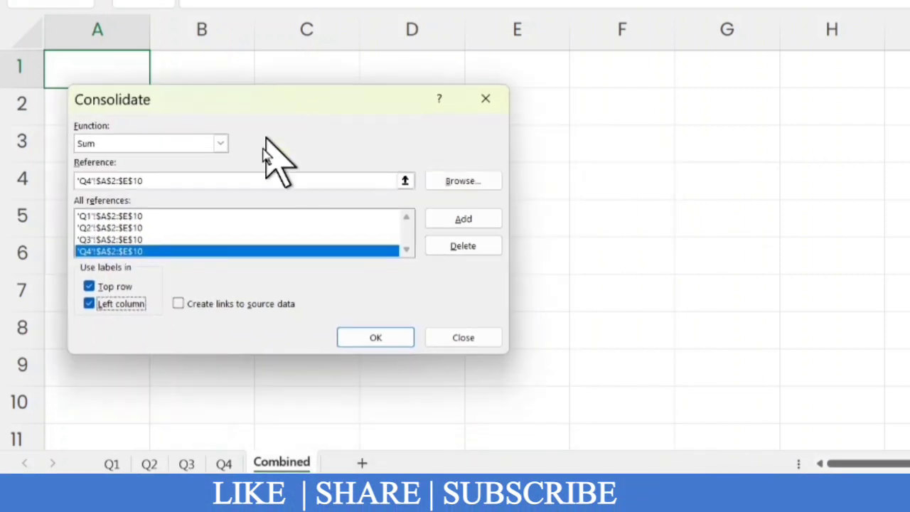
click(179, 303)
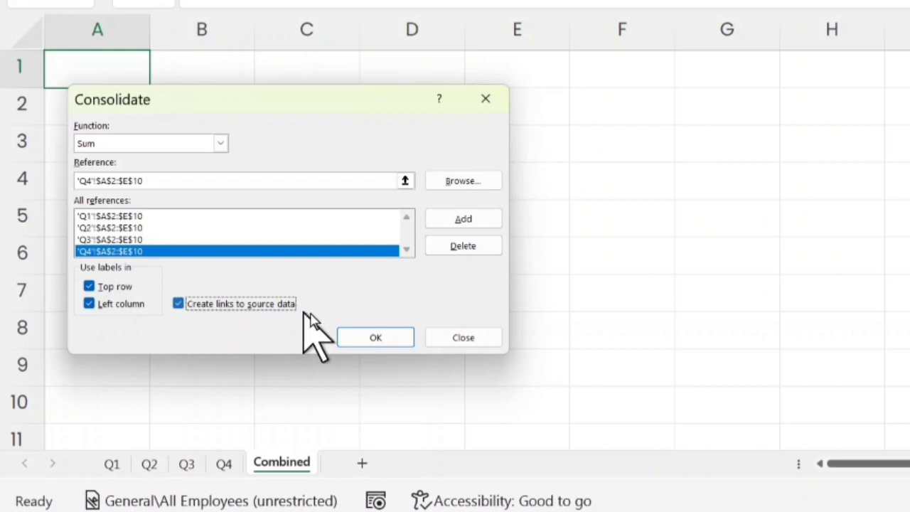
click(375, 338)
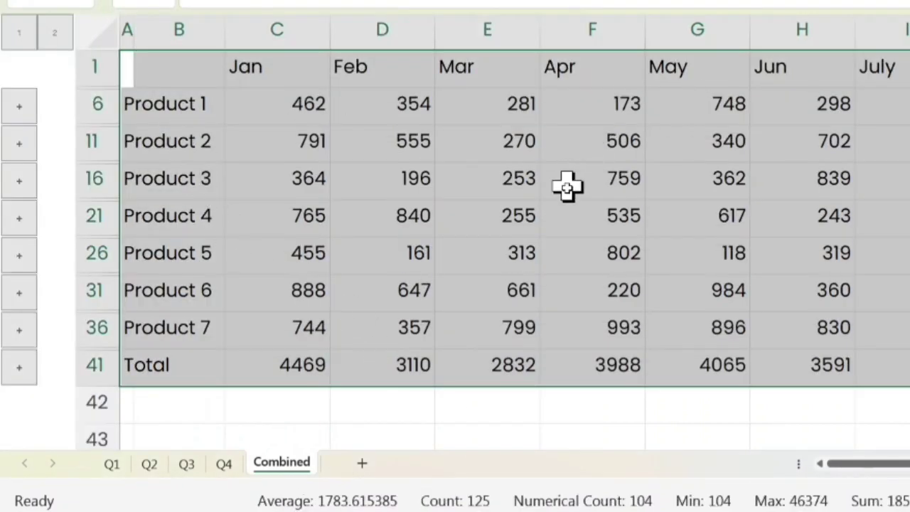
mouse_move(896, 462)
mouse_down()
mouse_move(908, 465)
mouse_move(893, 465)
mouse_up()
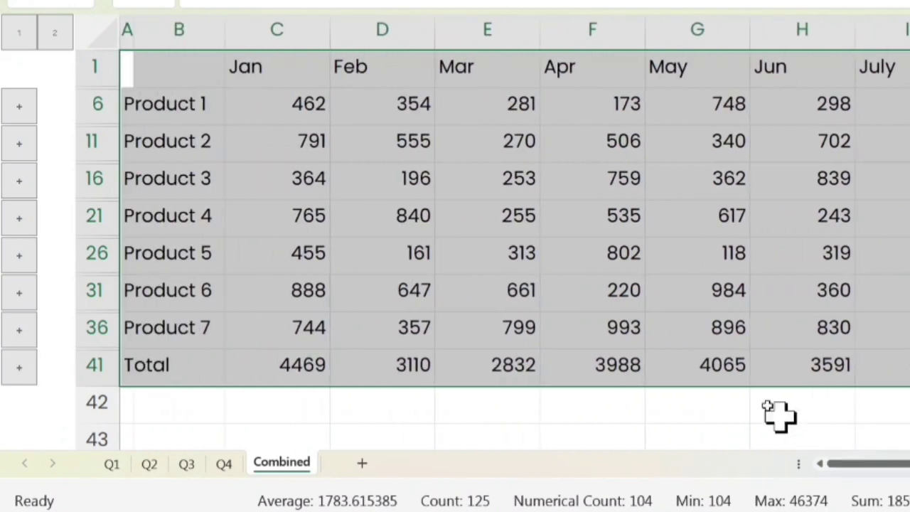
Set Product 1's January value on the Q1 sheet to 2462 and check the linked value on the Combined sheet
click(111, 465)
click(184, 148)
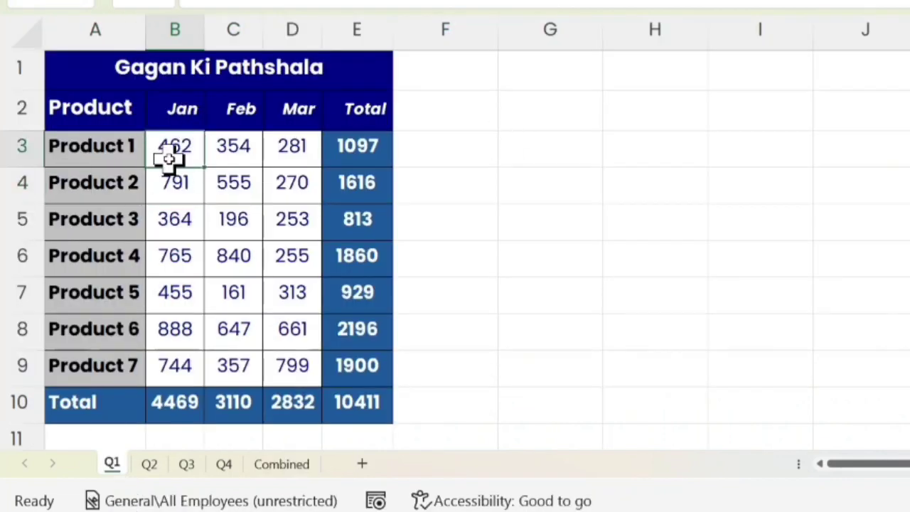
text(74)
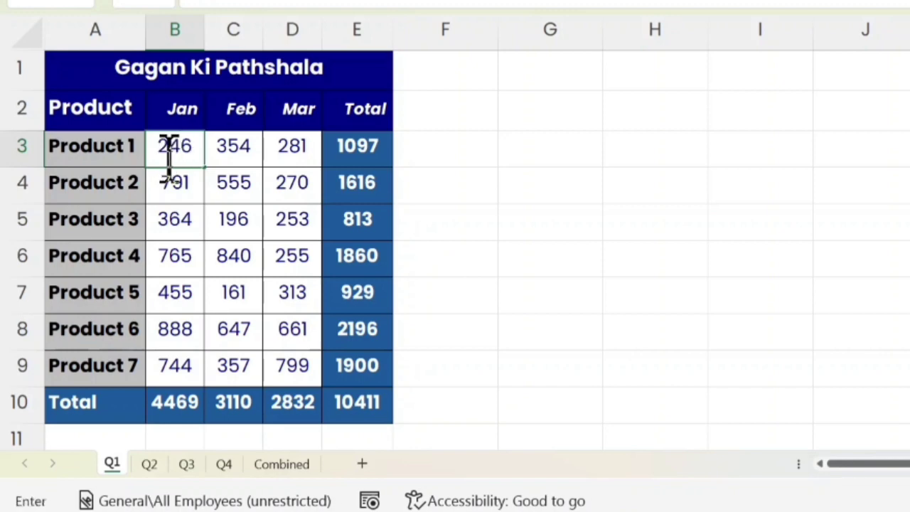
text(62)
key(Return)
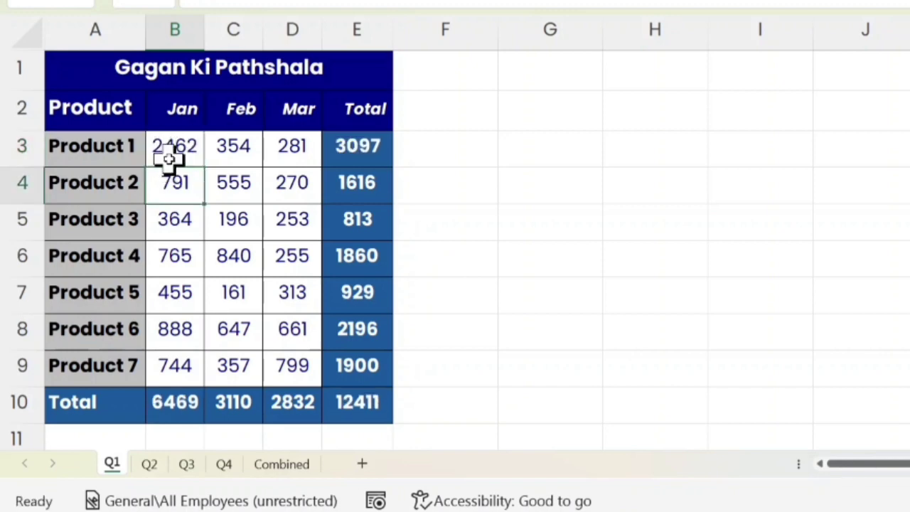
click(274, 469)
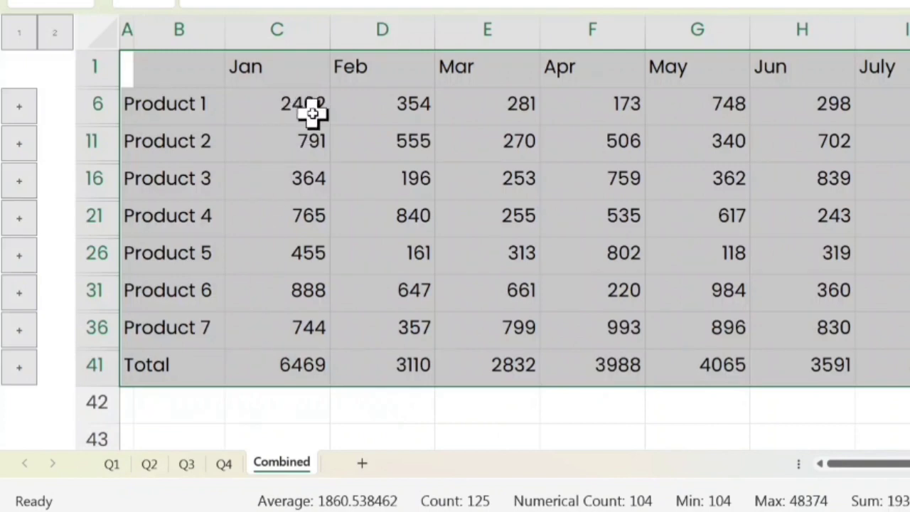
Expand the source rows grouped under Product 1 and fit column B's width to its labels
click(20, 107)
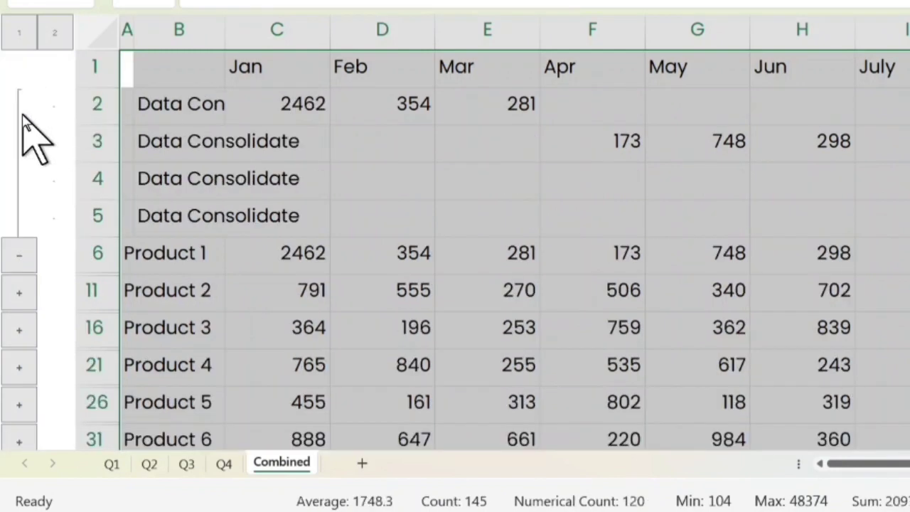
double_click(226, 29)
click(229, 25)
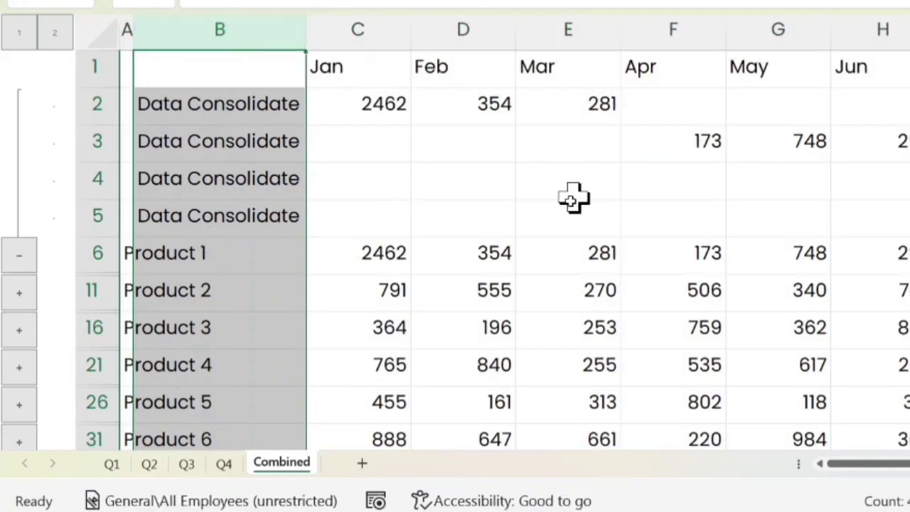
Collapse Product 1's source rows and expand the rows grouped under Product 2
click(19, 254)
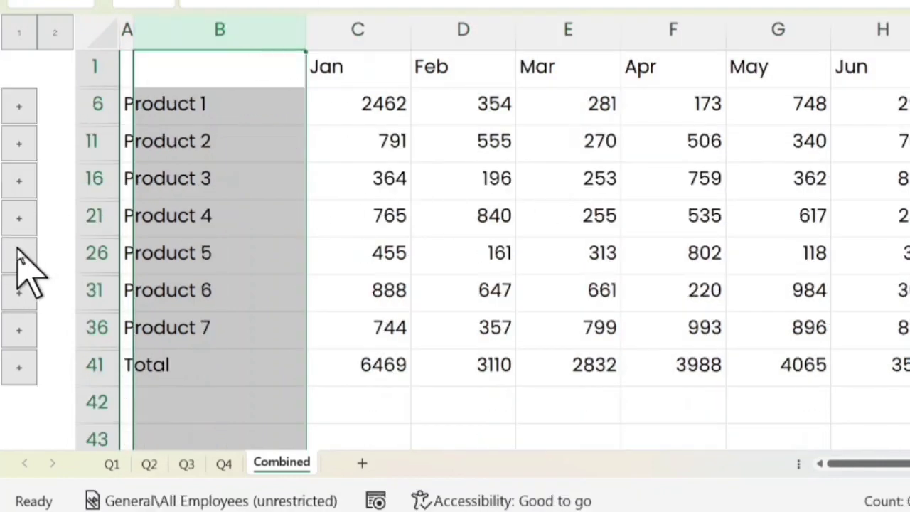
click(19, 142)
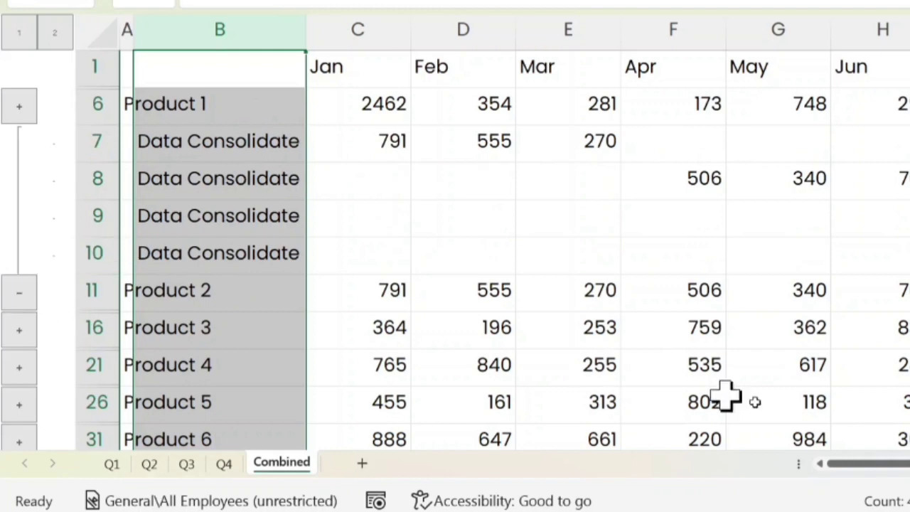
Review Product 2's monthly source values across the columns and collapse its grouped rows
scroll(498, 270, right, 5)
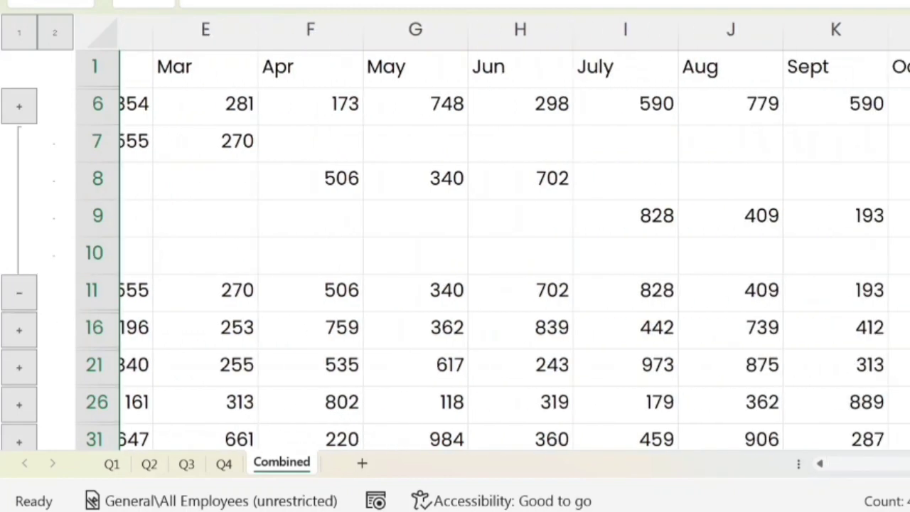
scroll(877, 451, left, 5)
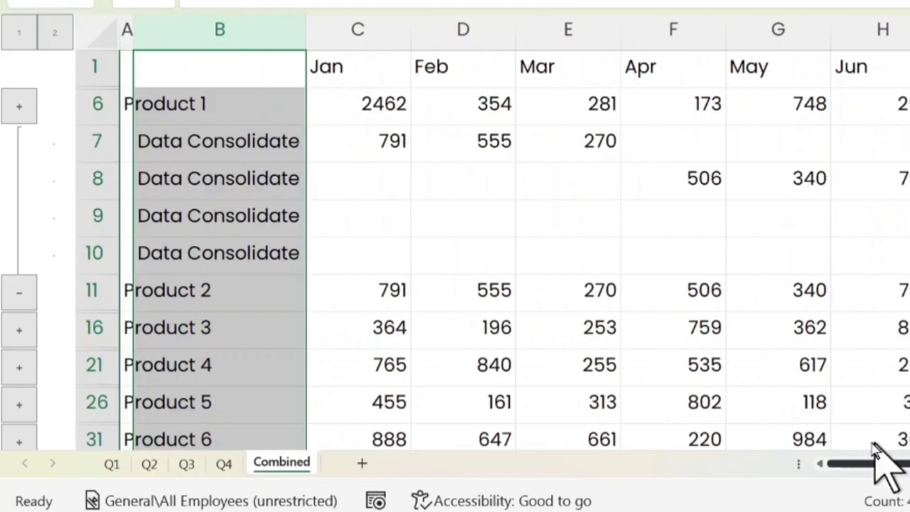
click(16, 293)
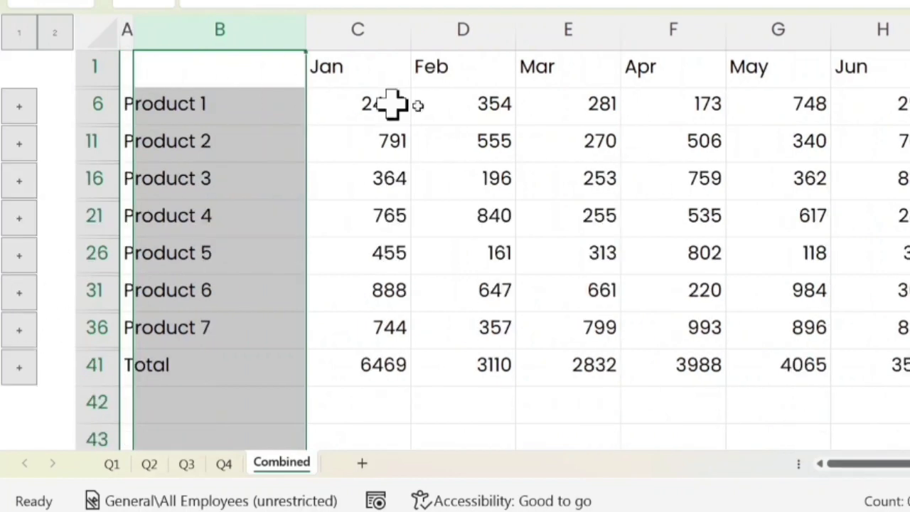
Apply the Classic 3 AutoFormat style to the consolidated product table on the Combined sheet
click(594, 149)
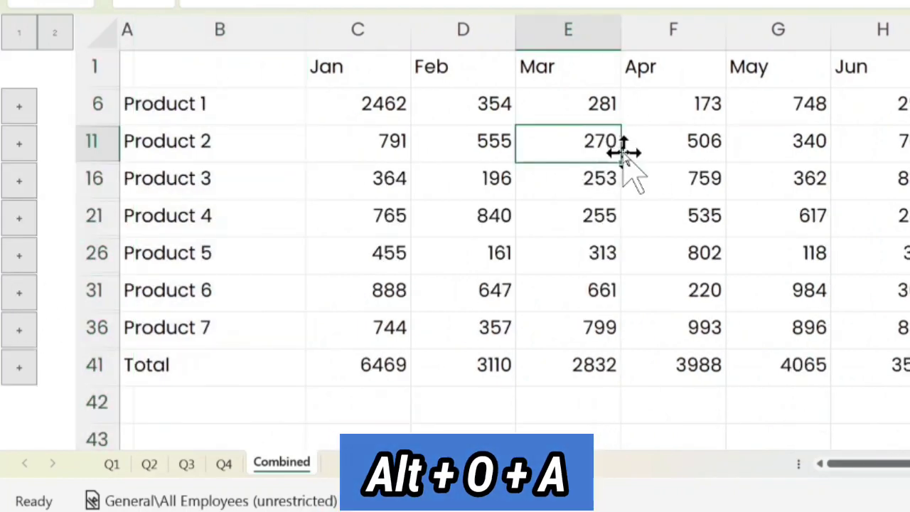
key(alt+o)
key(a)
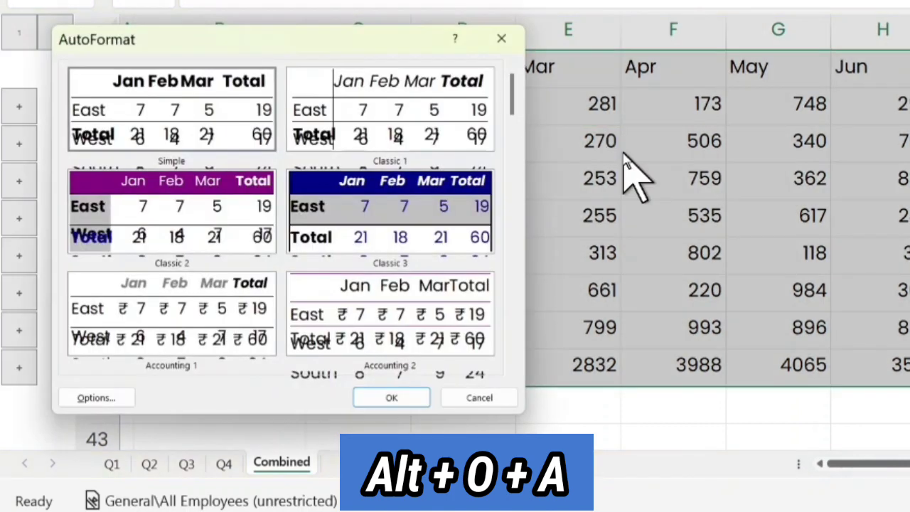
click(400, 76)
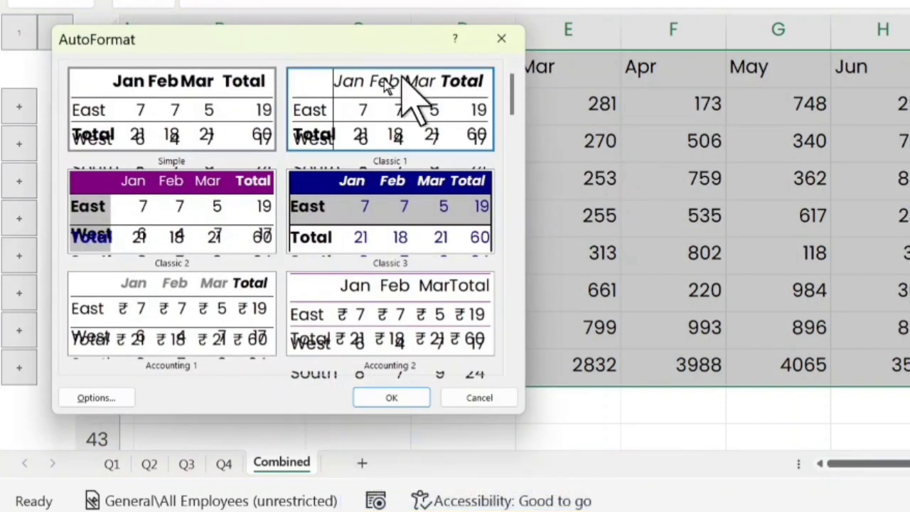
click(390, 231)
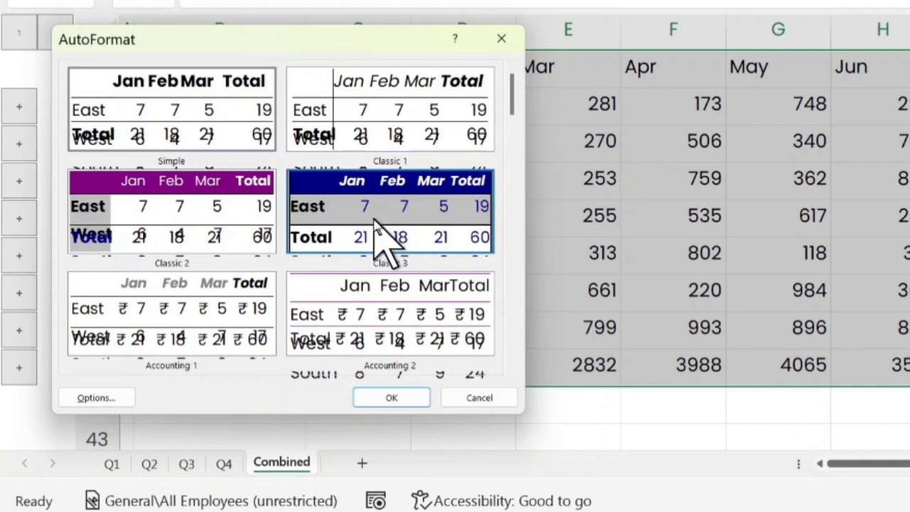
click(383, 400)
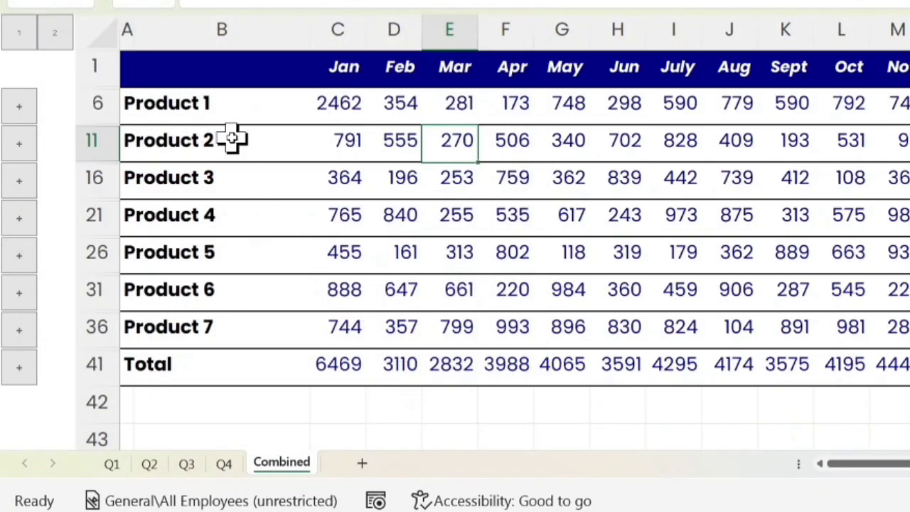